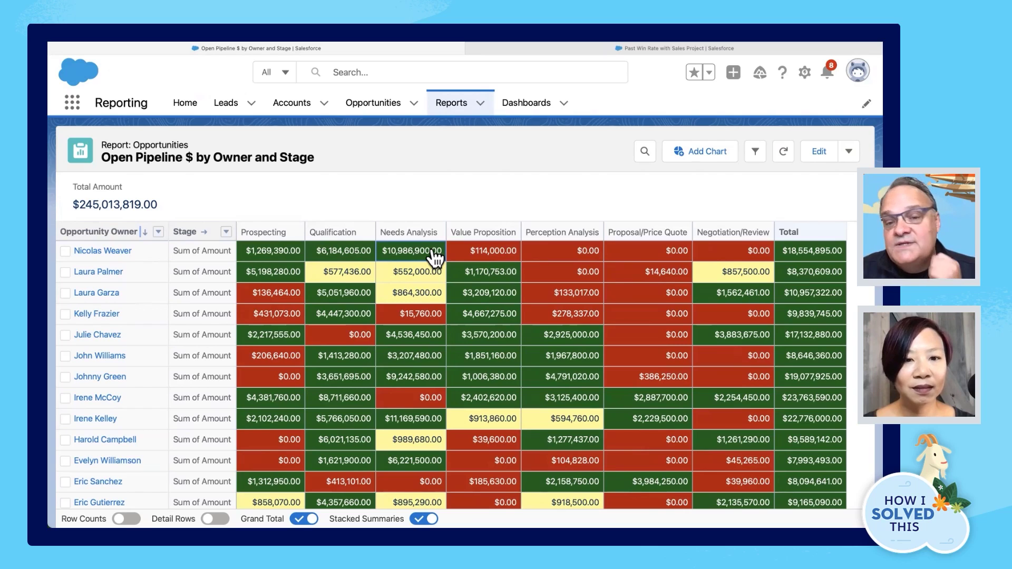
Examine the open pipeline amounts by opportunity owner across the sales stages, from Prospecting to Negotiation/Review
click(477, 257)
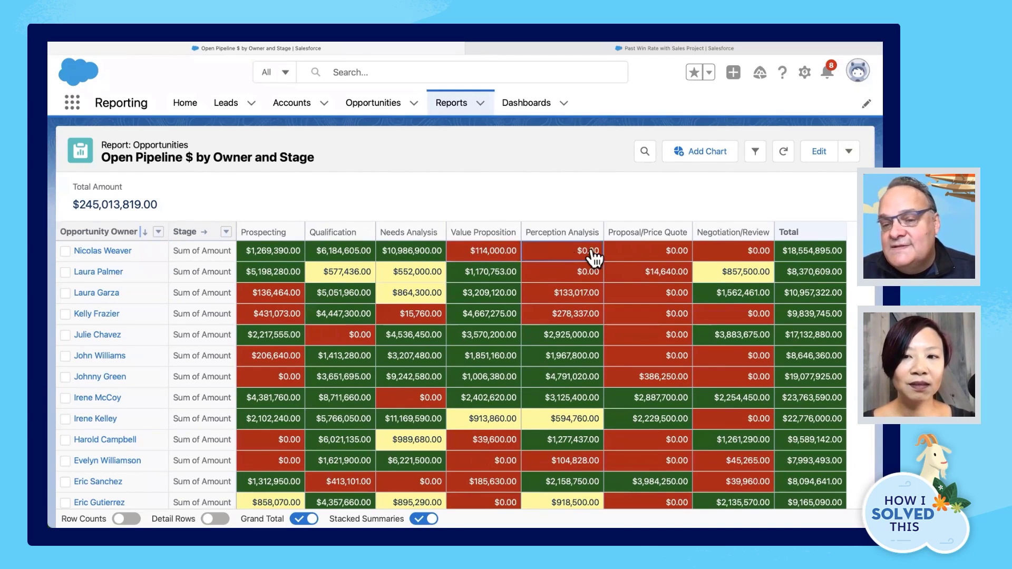
click(664, 255)
click(716, 253)
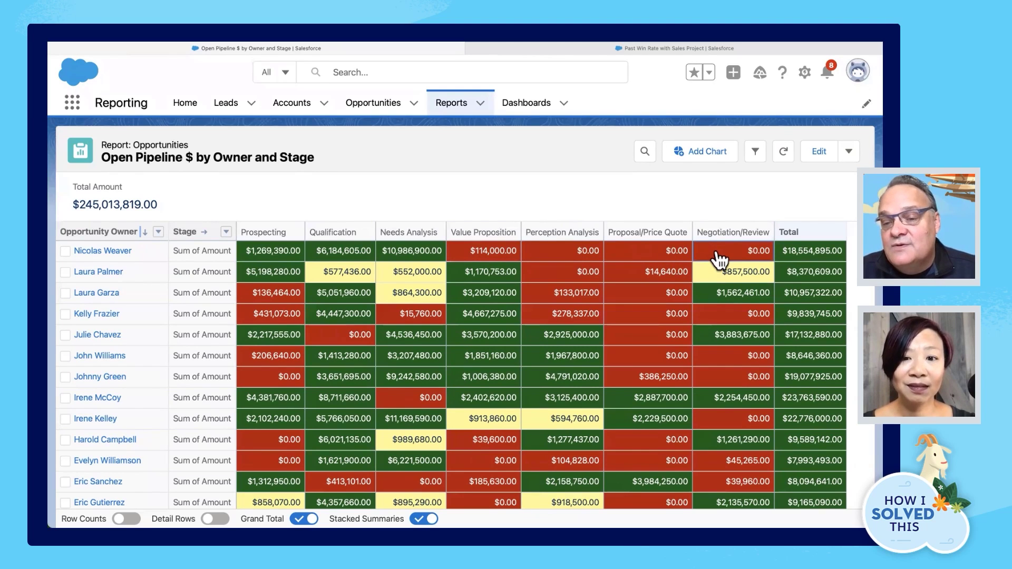
click(593, 363)
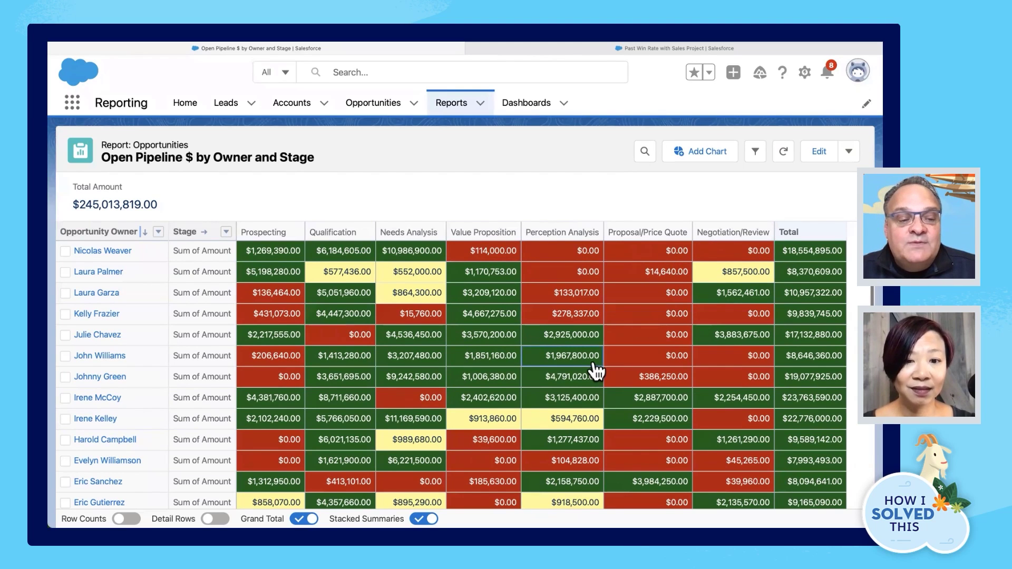
scroll(596, 372, down, 5)
click(596, 371)
scroll(596, 372, up, 2)
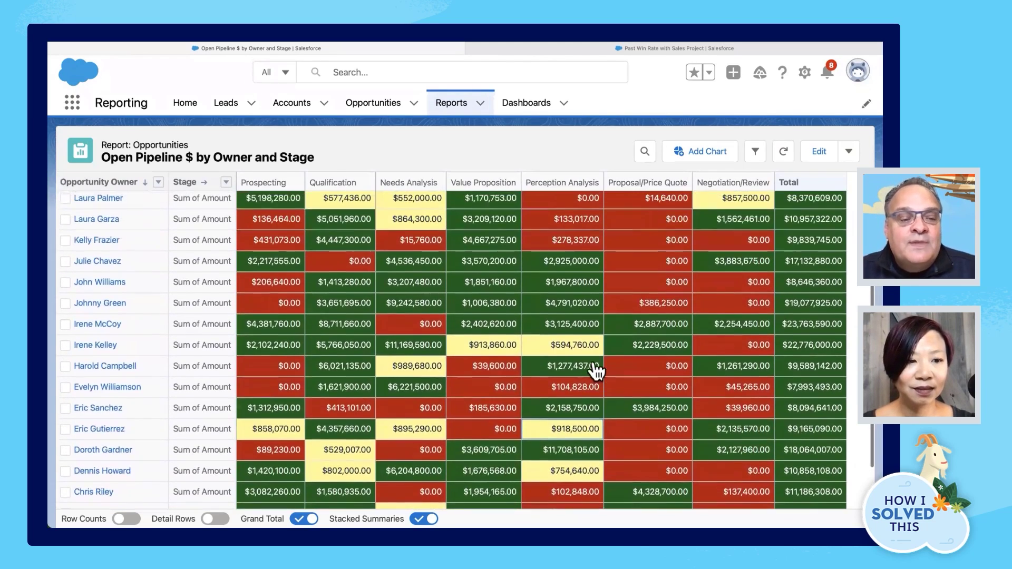
click(464, 313)
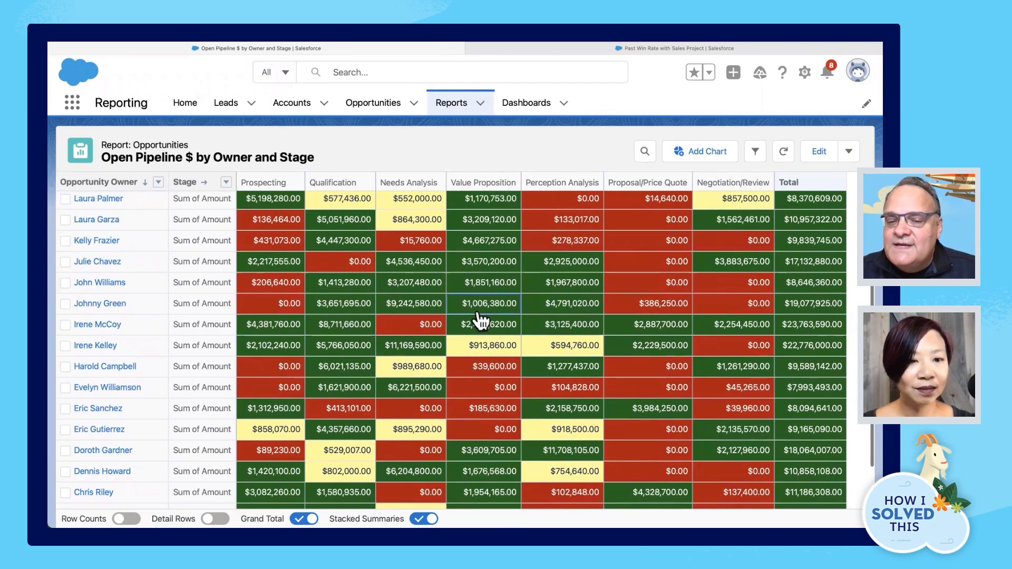
click(665, 330)
scroll(664, 331, up, 1)
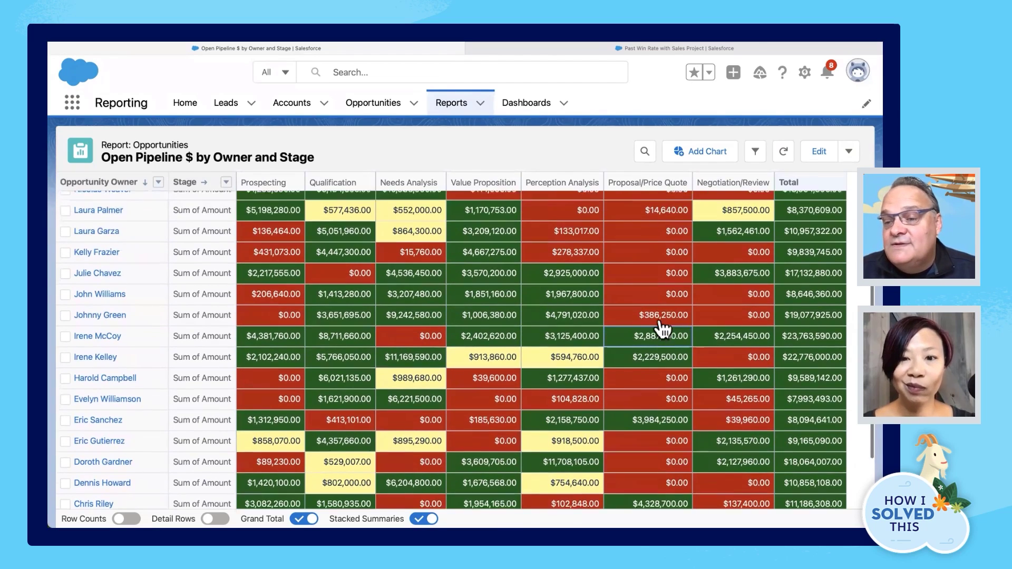
scroll(662, 330, up, 3)
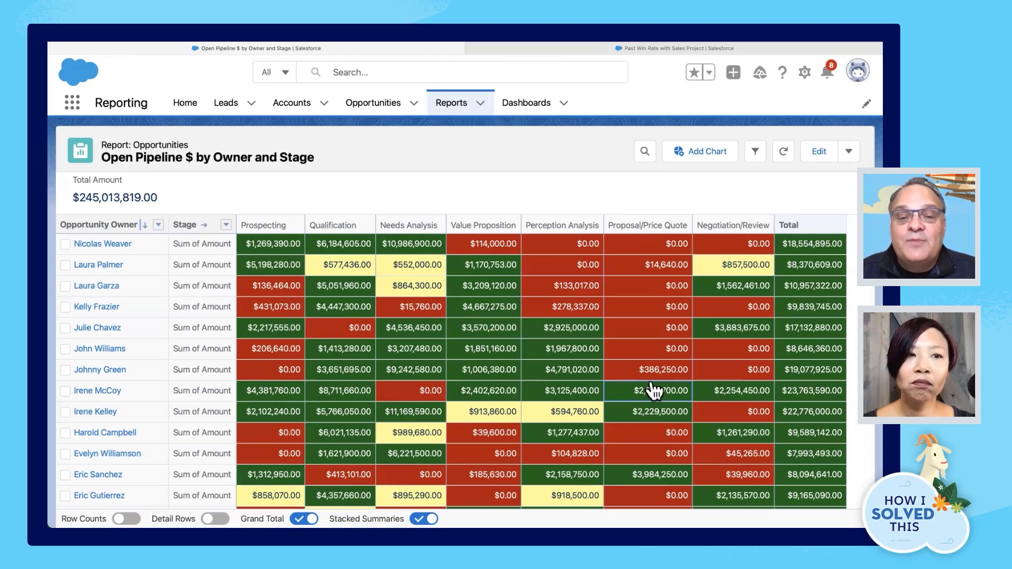
Switch to the Past Win Rate with Sales Project report and examine its Closed Opps win rates and Open Pipeline amounts by owner
click(639, 47)
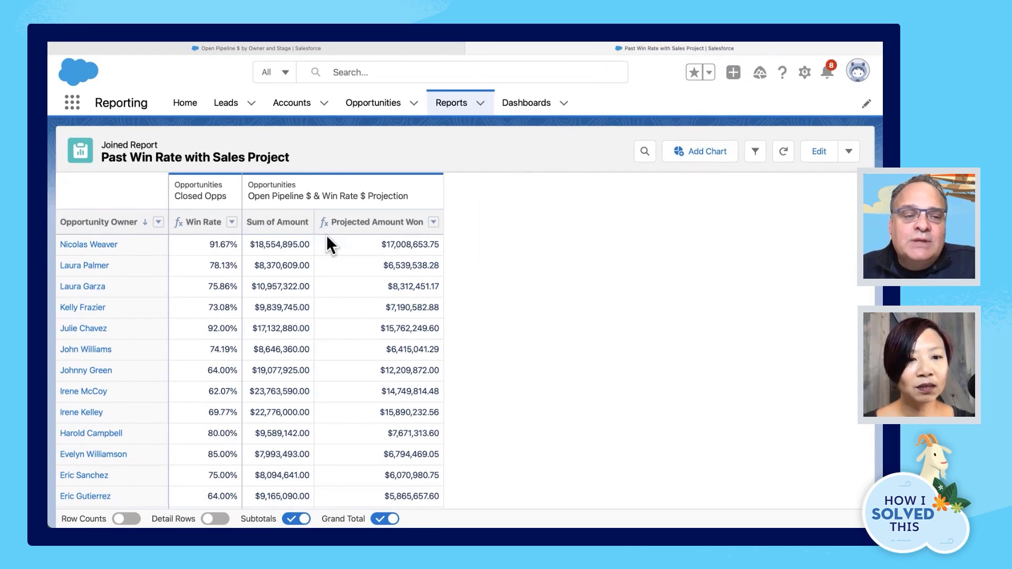
drag(176, 181, 232, 196)
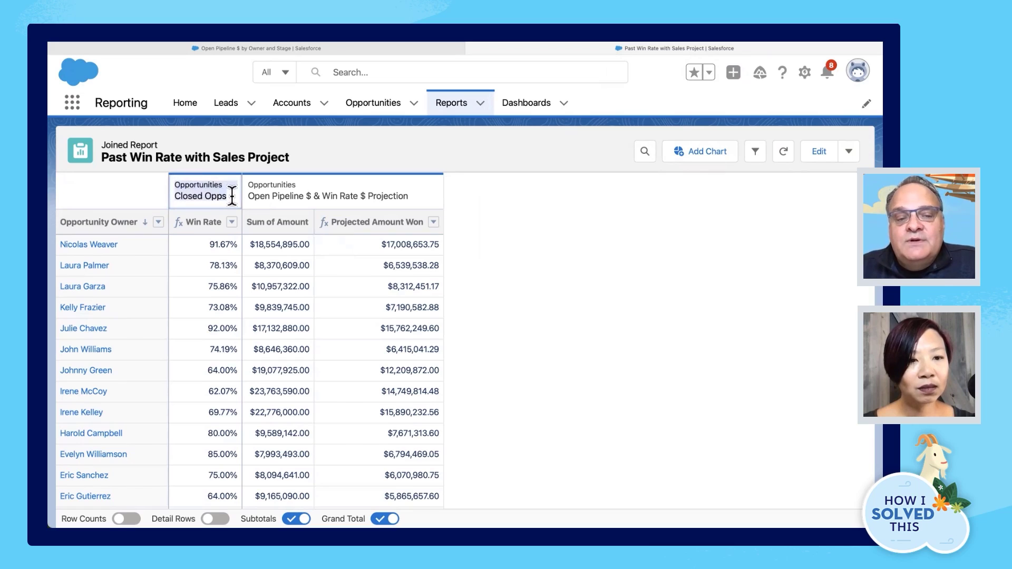
click(187, 220)
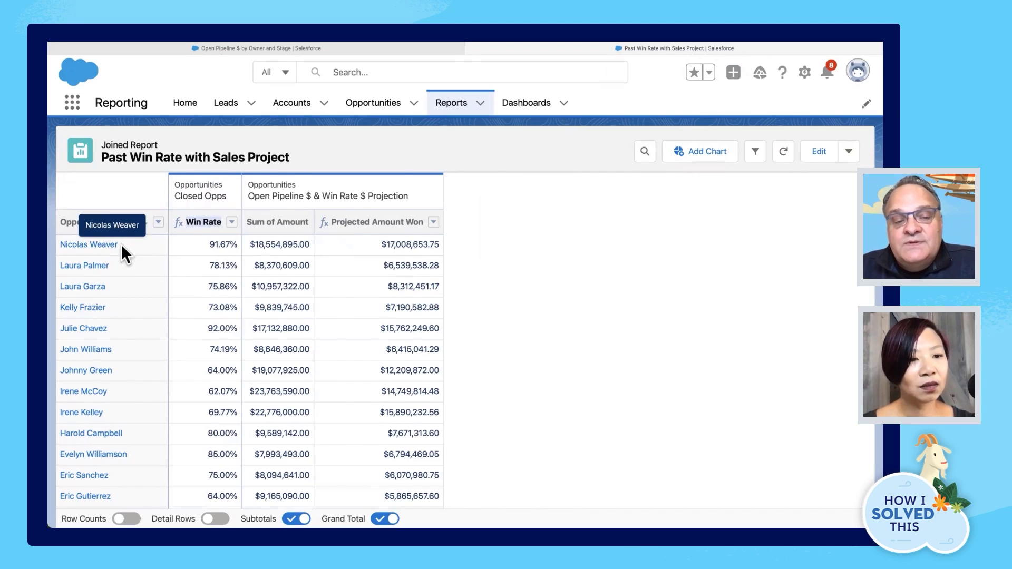
click(216, 245)
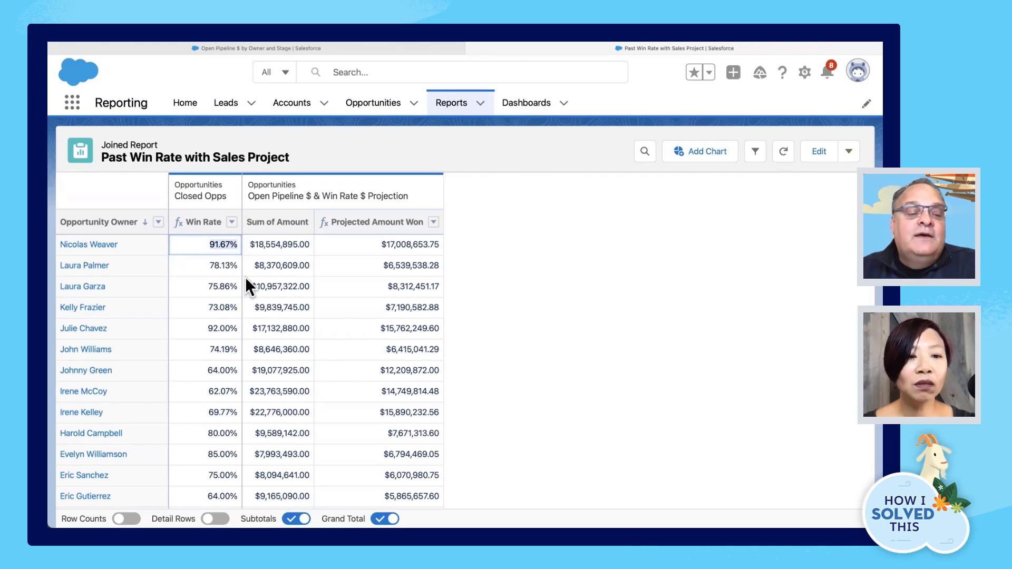
click(208, 393)
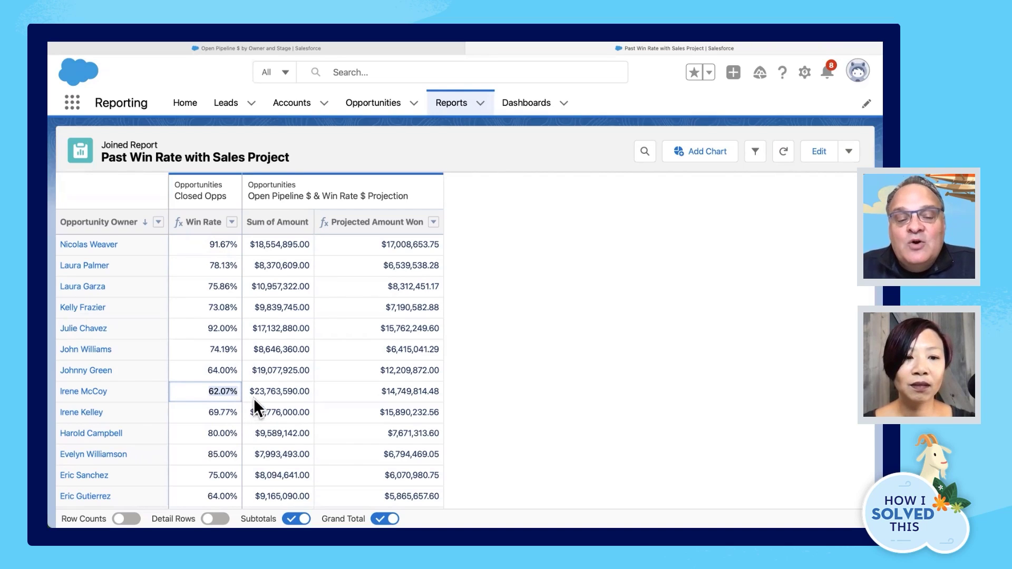
drag(251, 394, 307, 393)
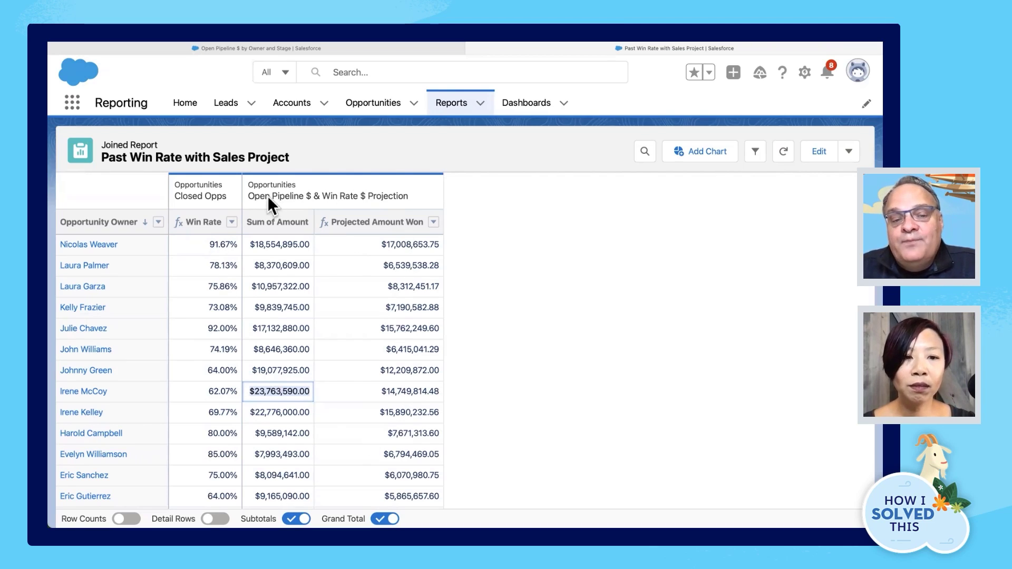
drag(248, 196, 296, 197)
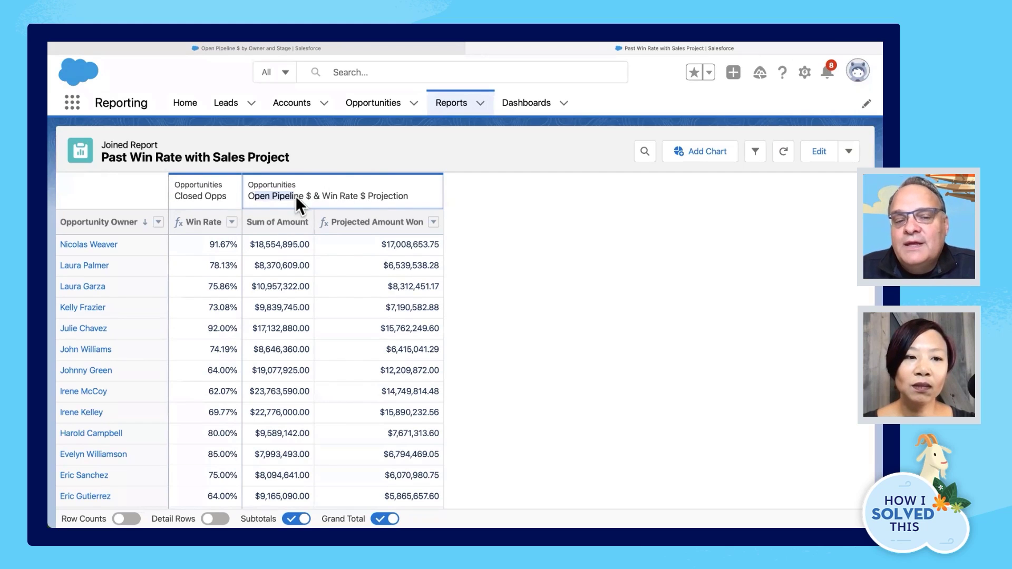
Open the Past Win Rate with Sales Project report for editing and check its Joined Report format setting
click(821, 151)
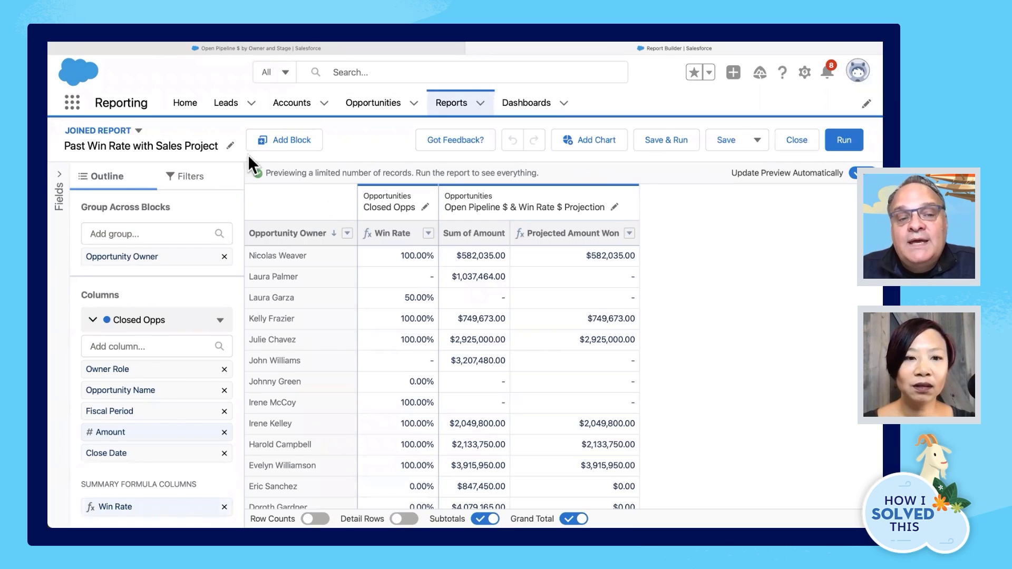
click(139, 131)
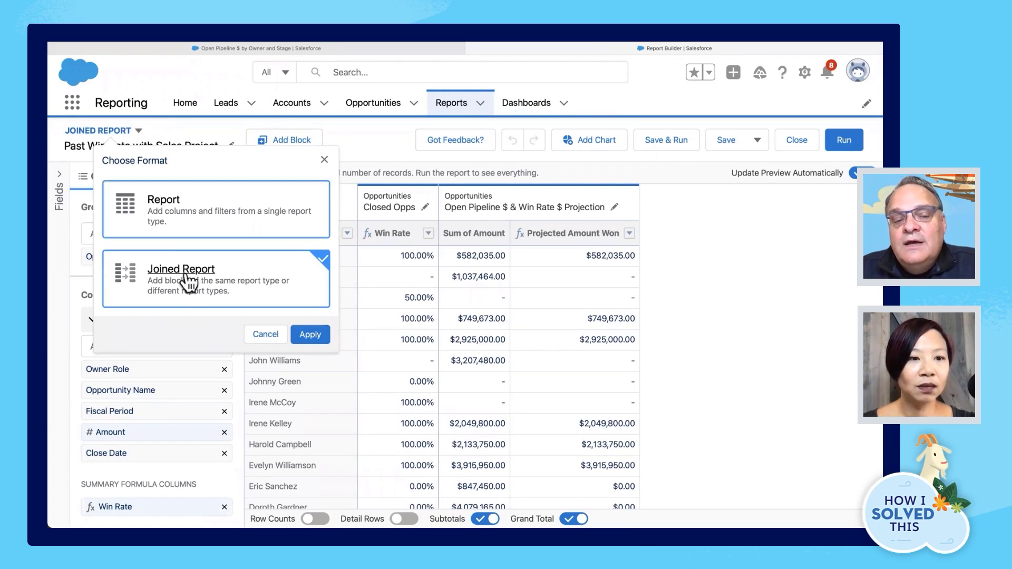
click(266, 336)
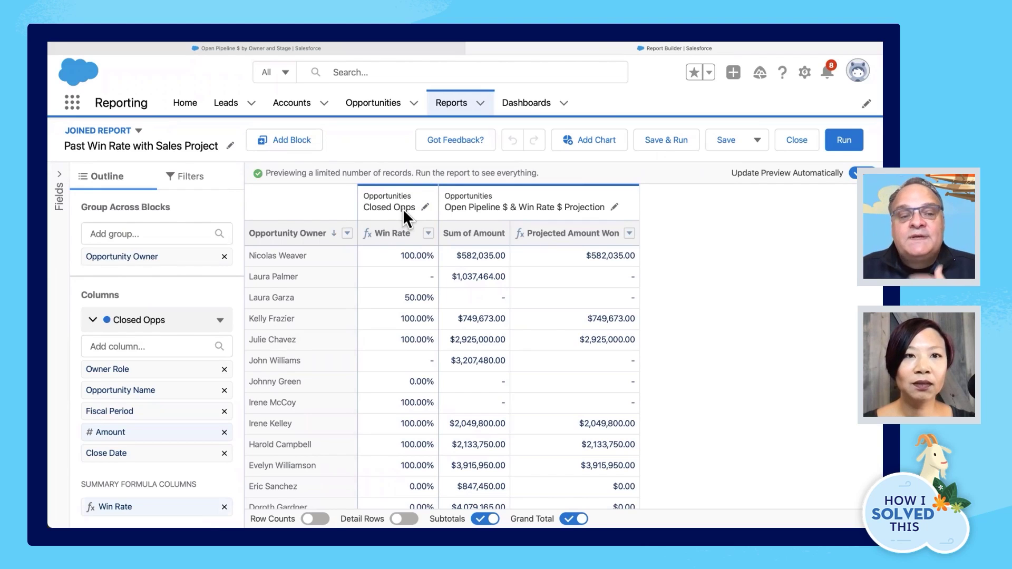
Review the Closed Opps block's filters, including Opportunity Status, and the summary formula options available for that block
click(197, 185)
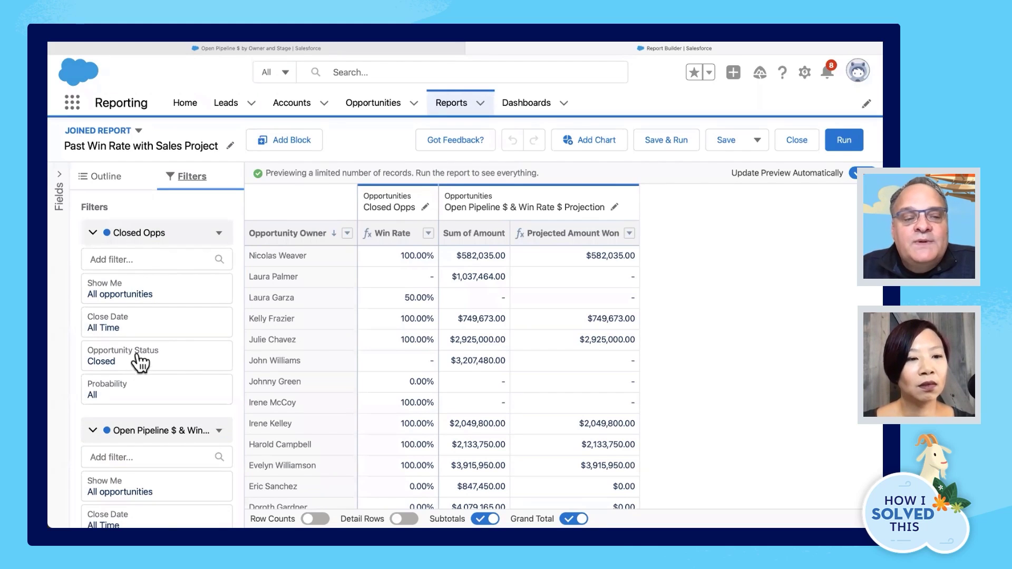
click(119, 189)
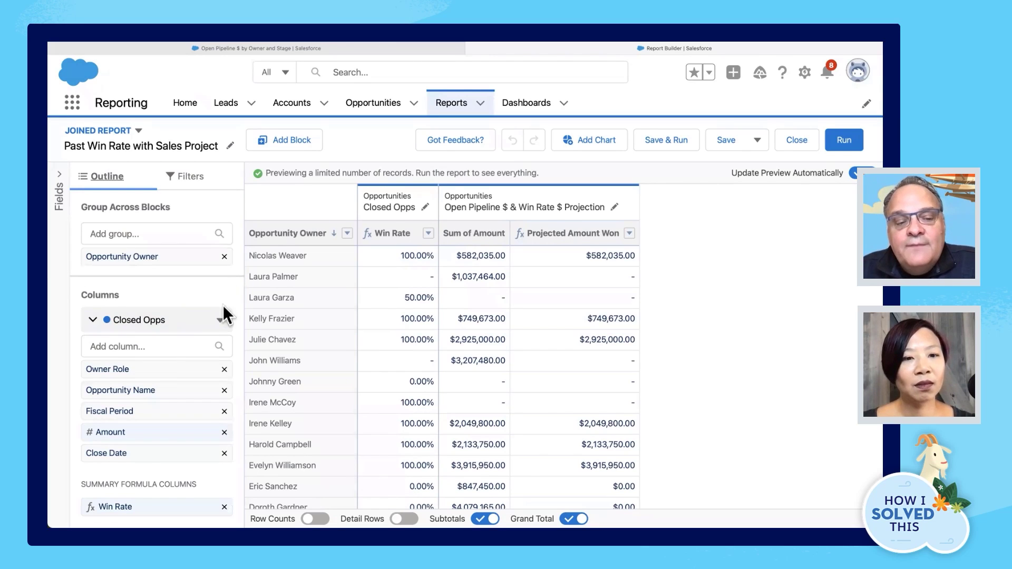
click(219, 321)
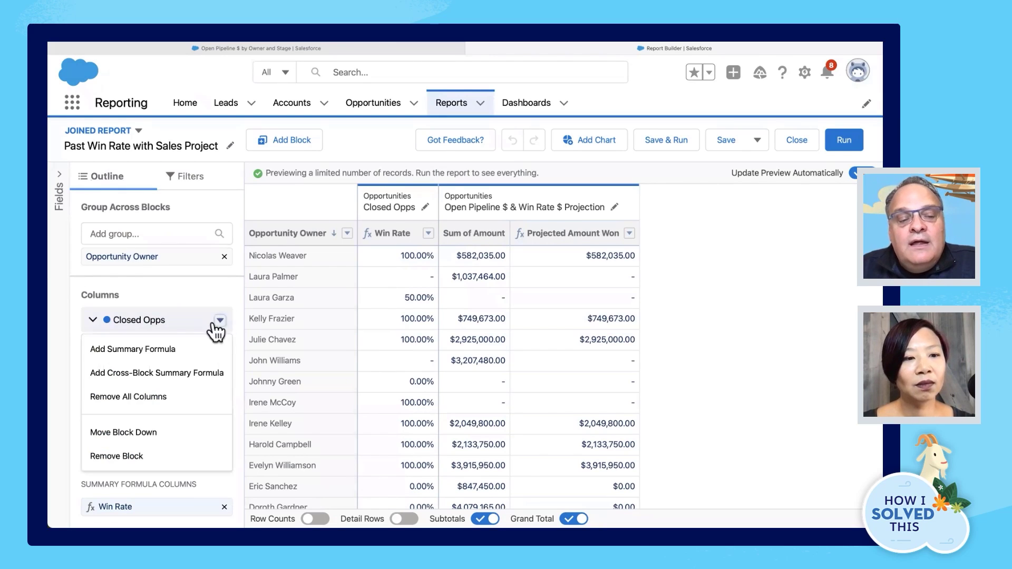
click(165, 283)
scroll(166, 466, down, 2)
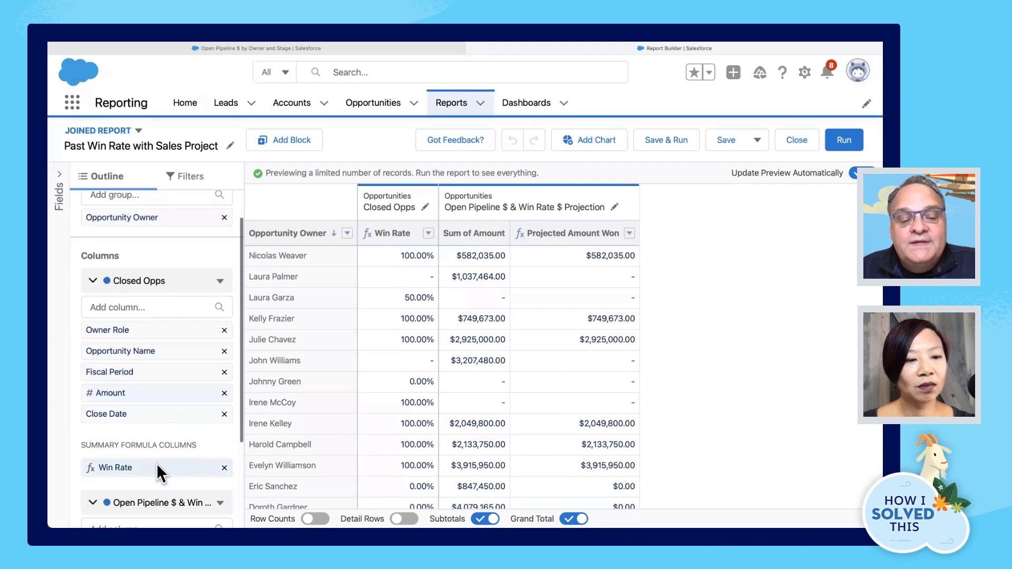
Inspect the Win Rate summary formula WON:SUM/CLOSED:SUM and locate its Won and Closed source fields, then close the formula editor
click(157, 464)
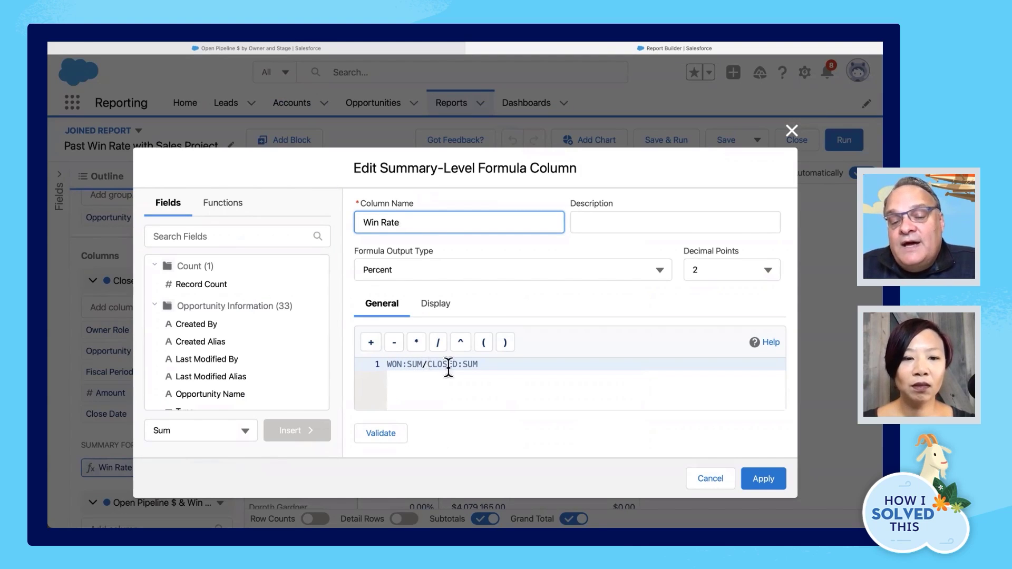
drag(427, 364, 505, 369)
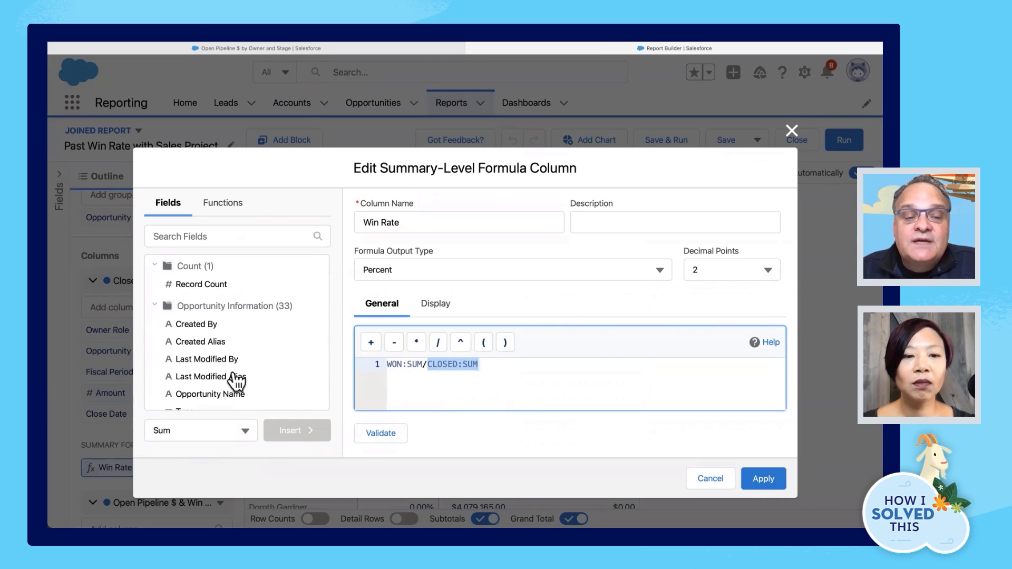
scroll(236, 381, down, 4)
scroll(235, 380, down, 3)
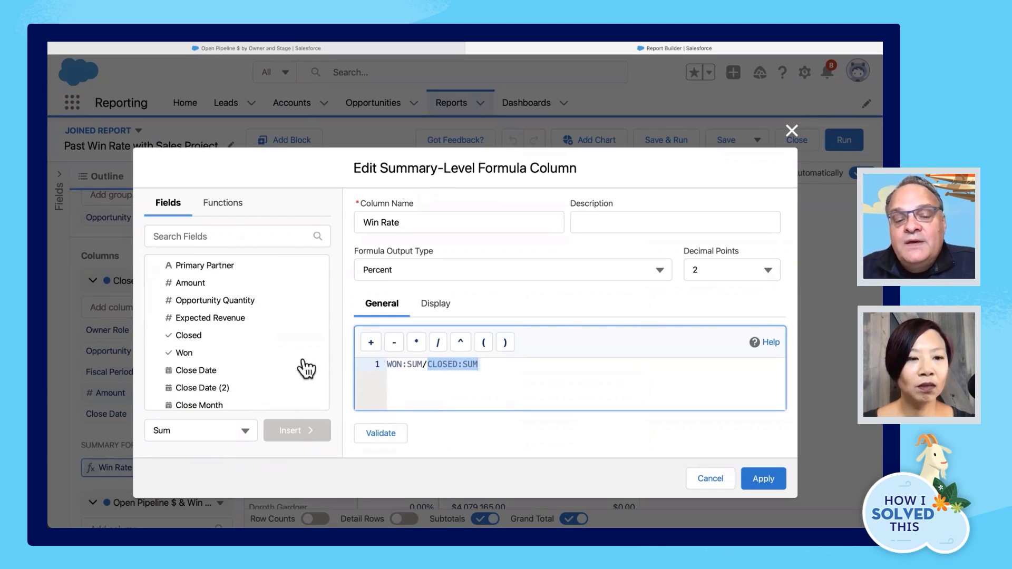
click(195, 354)
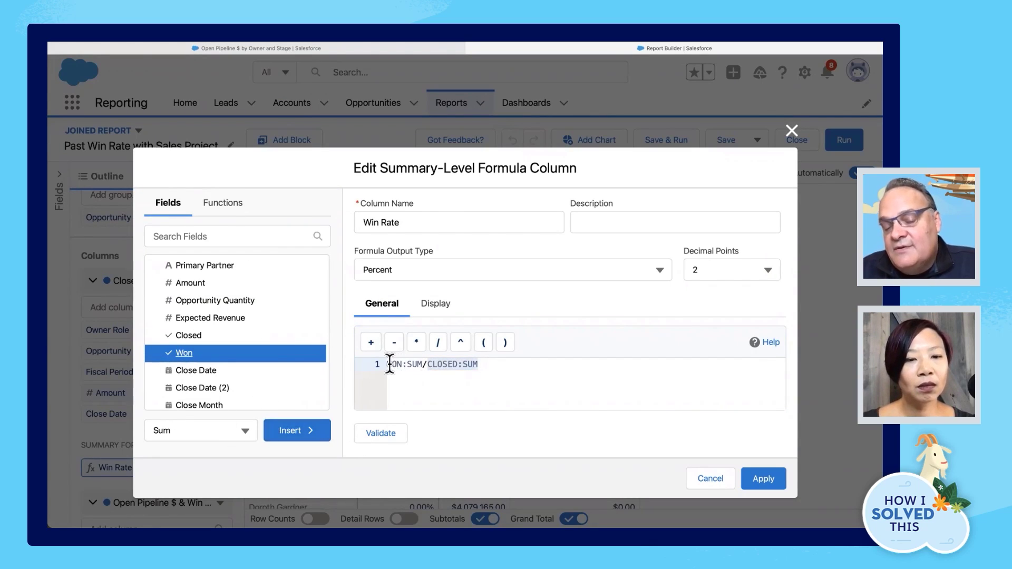
drag(390, 364, 491, 364)
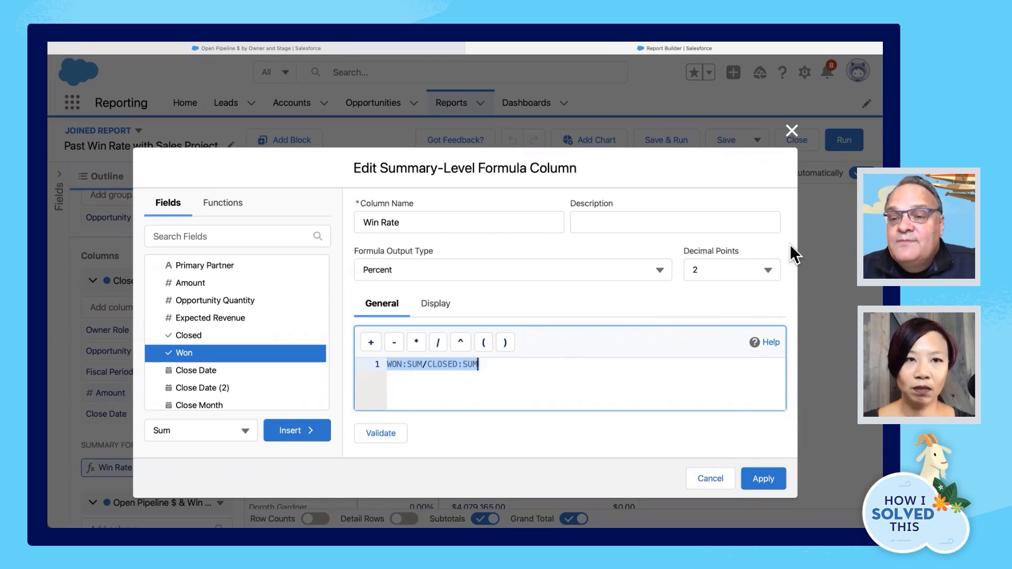
click(792, 130)
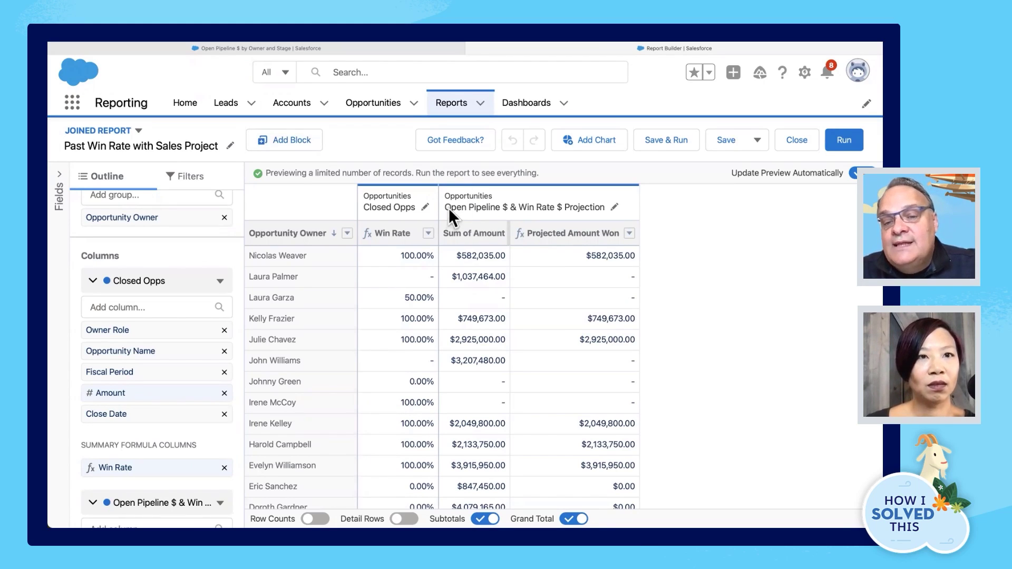
Review the filters of the Open Pipeline $ & Win Rate $ Projection block, including Opportunity Status, and return to the report outline
drag(448, 208, 506, 208)
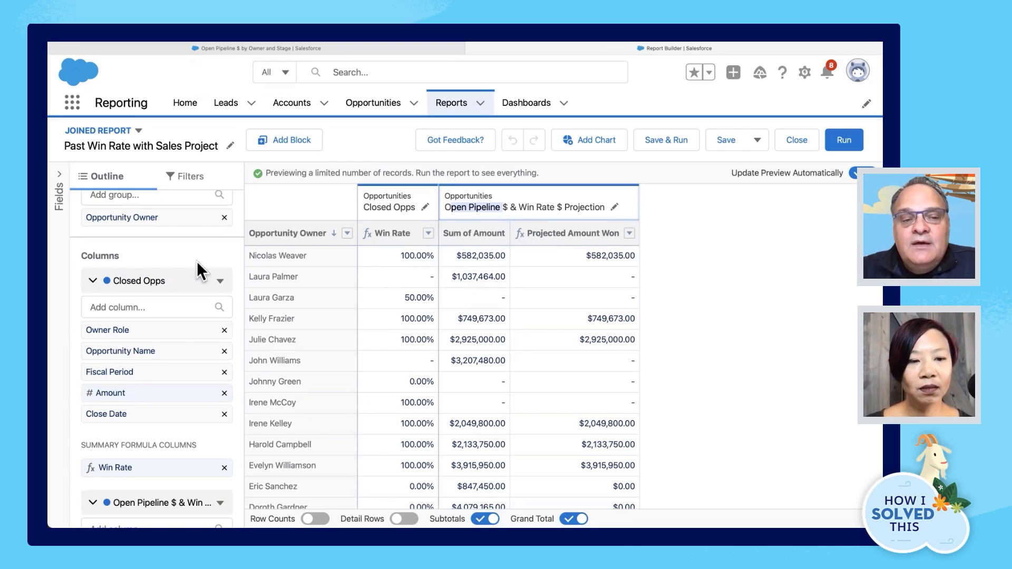
click(189, 178)
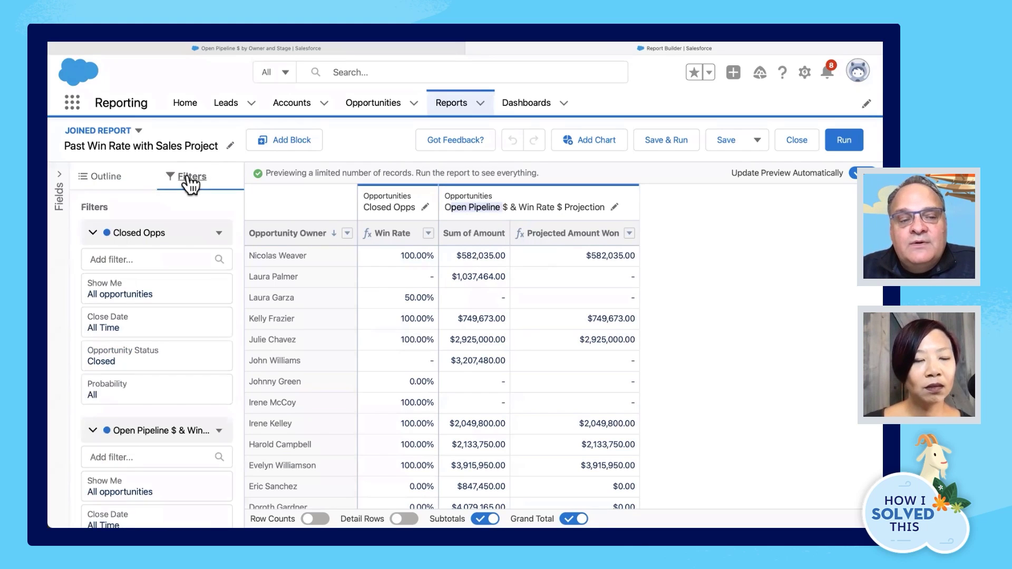
click(94, 233)
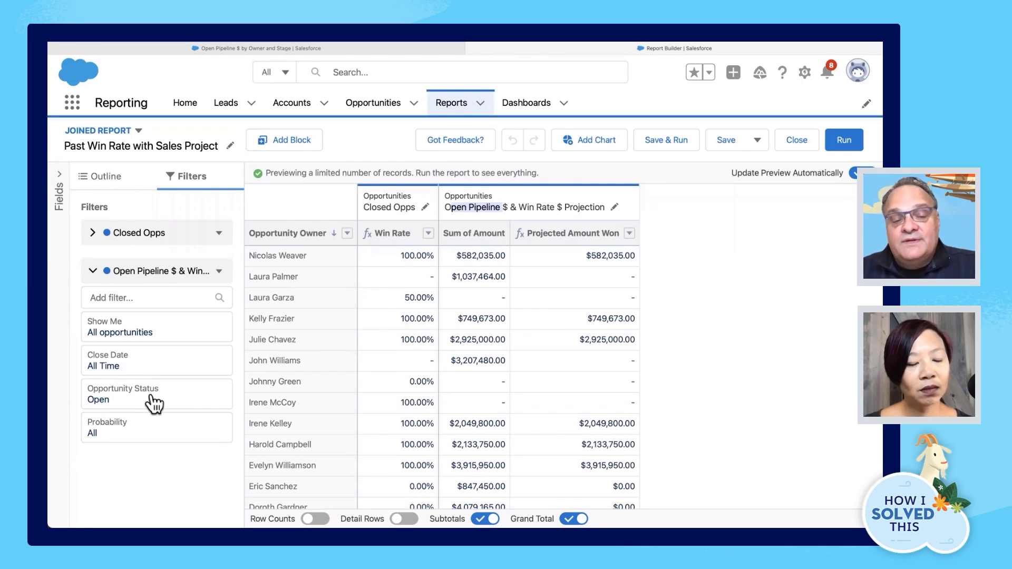
click(93, 271)
click(103, 179)
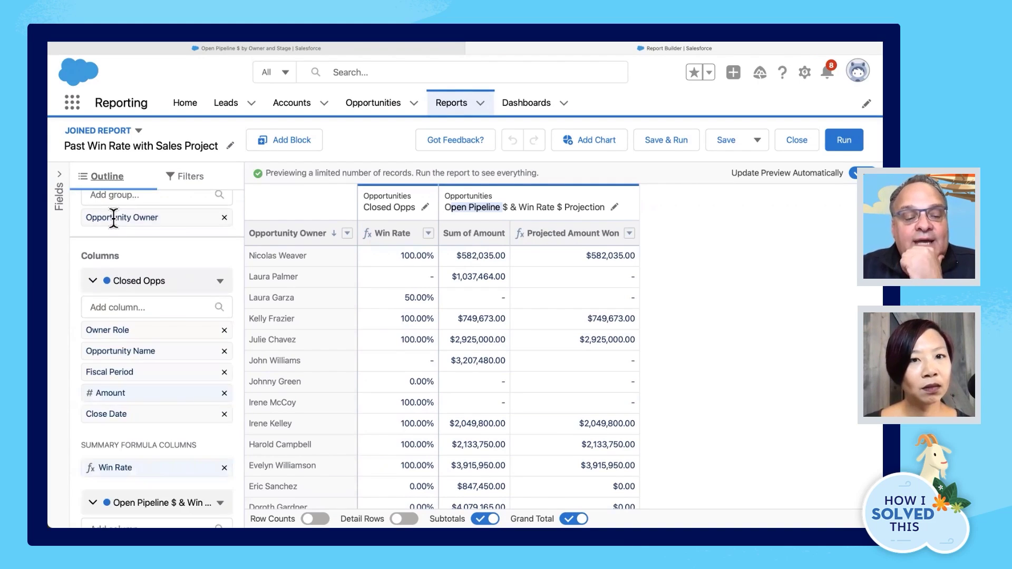
Check the formula options for the Open Pipeline $ & Win Rate $ Projection block, including the cross-block summary formula
scroll(114, 219, down, 2)
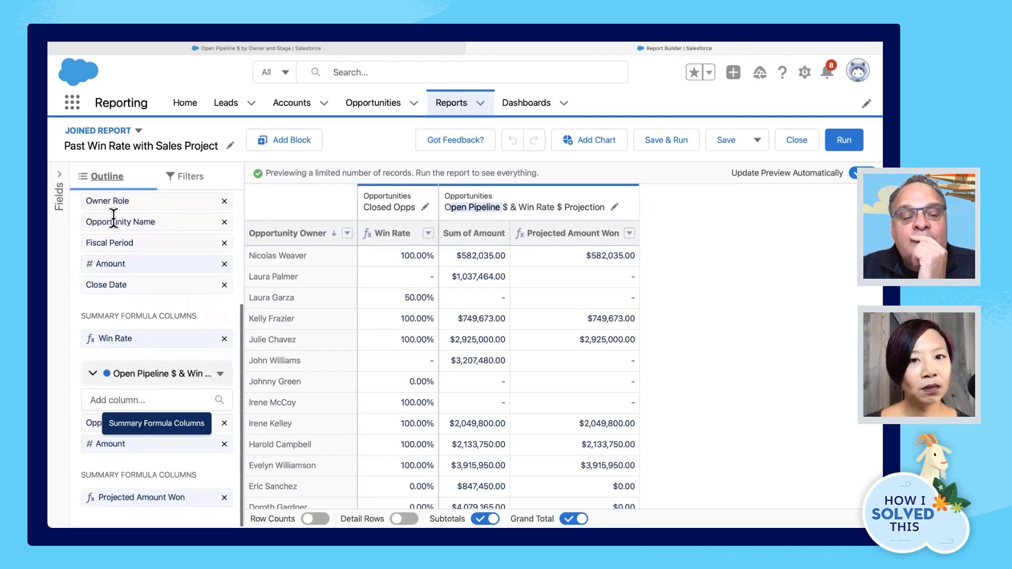
click(221, 376)
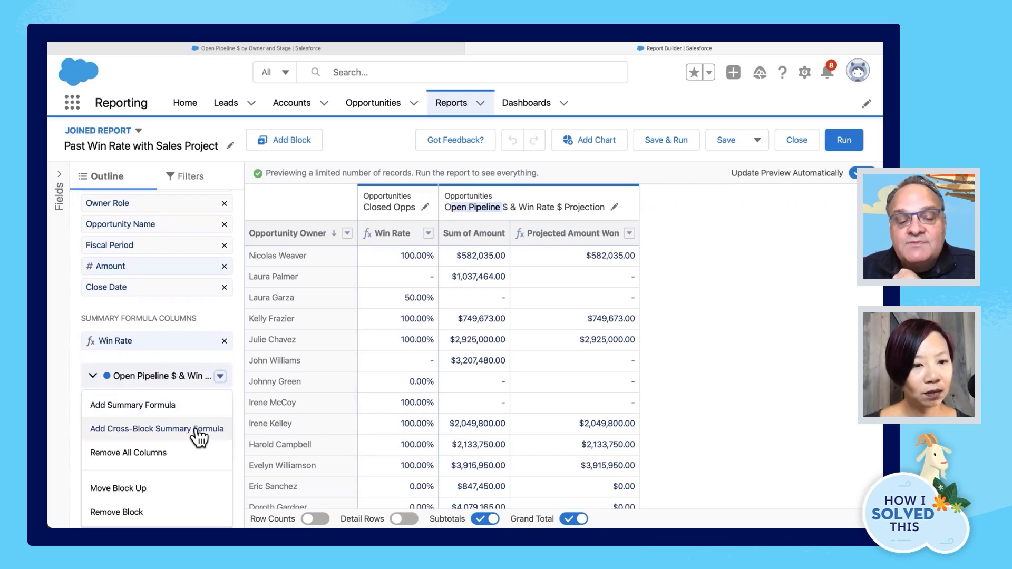
click(222, 311)
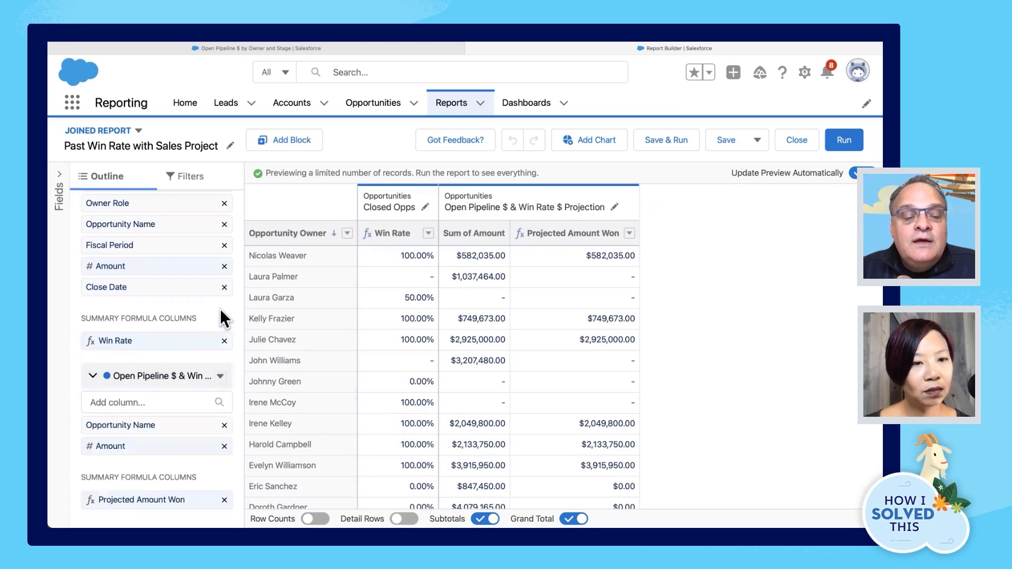
Open the Projected Amount Won formula, examine its block references, and locate the Closed and Won fields under Closed Opps
click(156, 500)
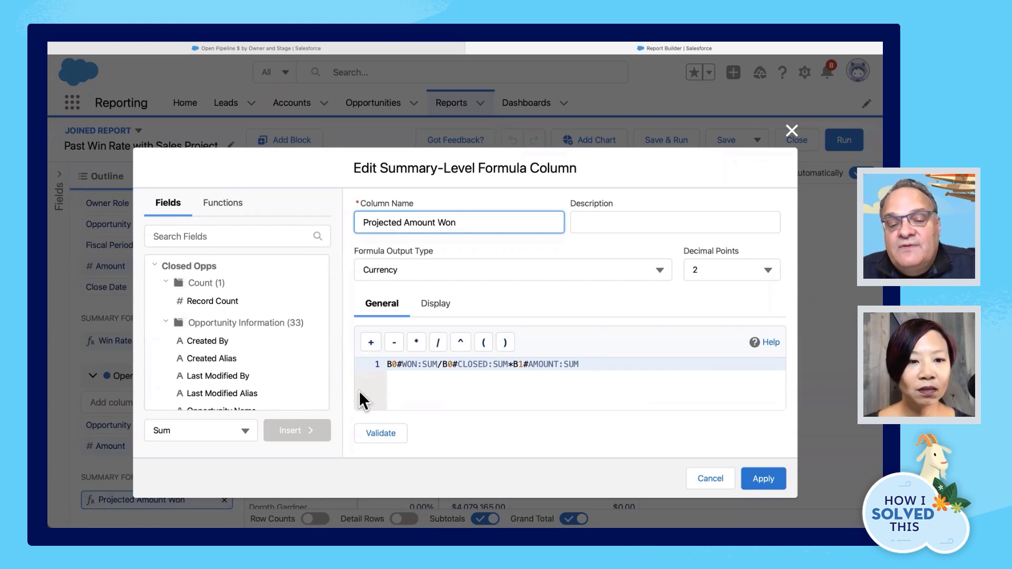
drag(389, 366, 400, 367)
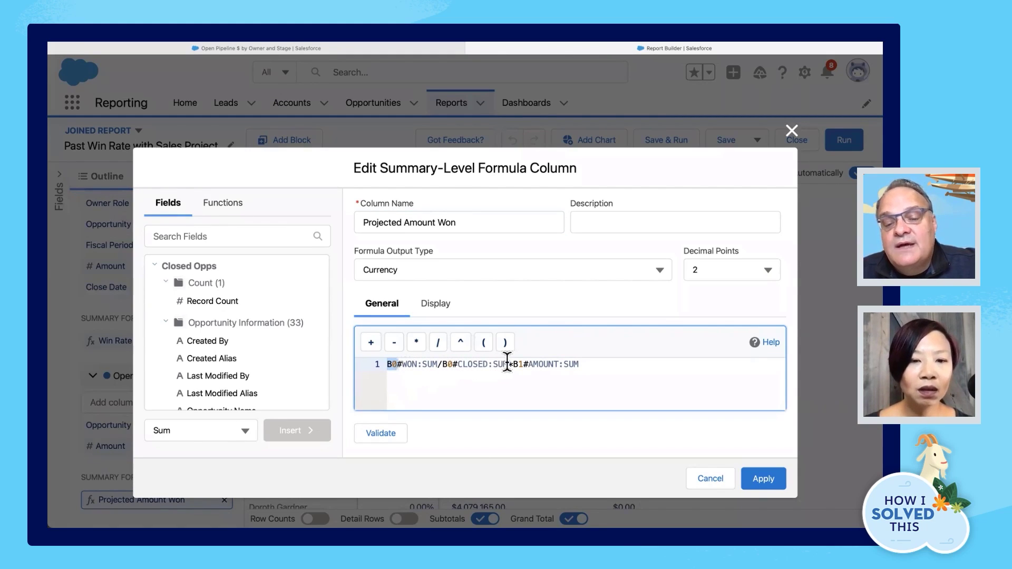
click(156, 270)
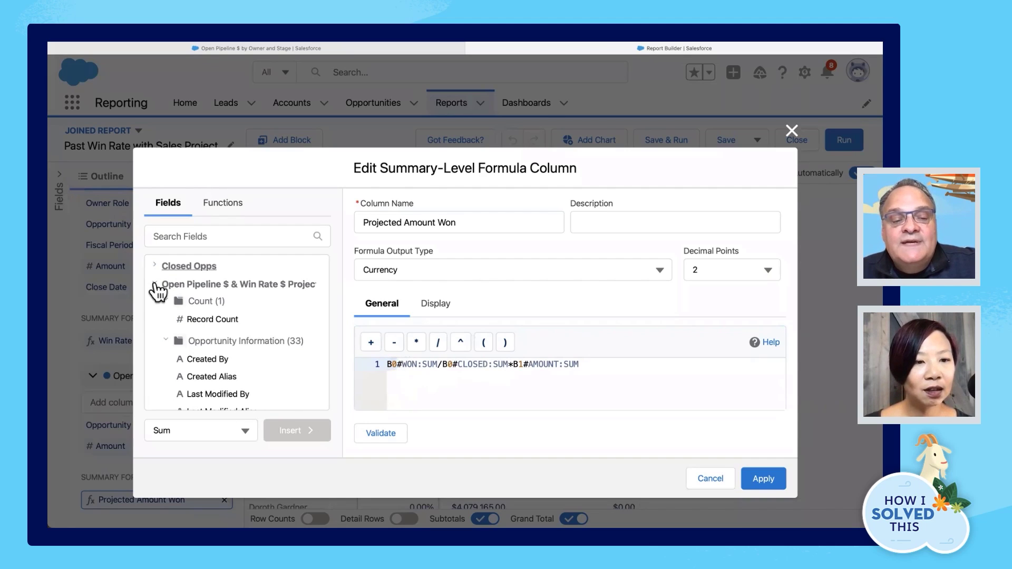
click(156, 269)
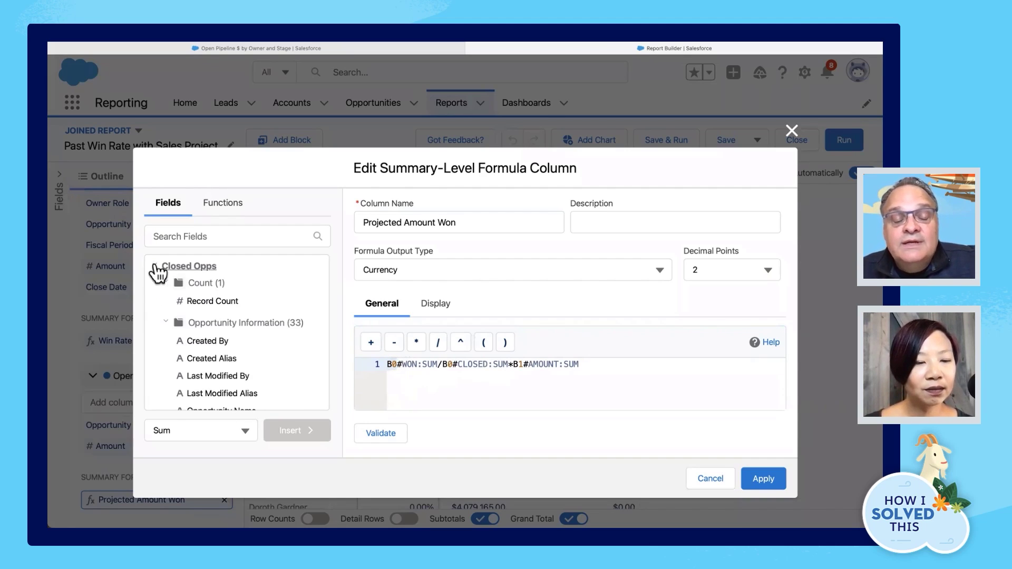
scroll(211, 364, down, 8)
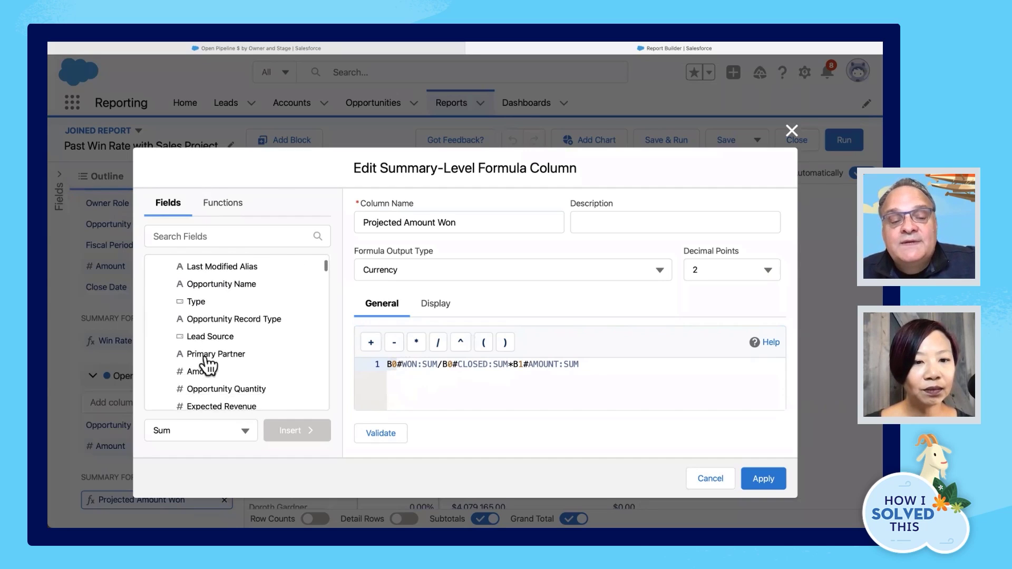
scroll(210, 364, down, 1)
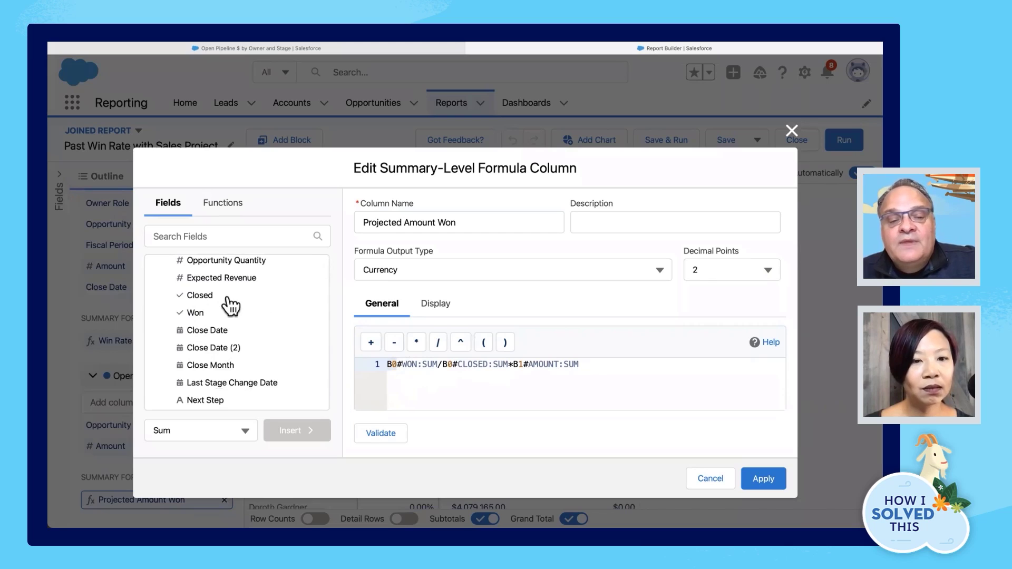
scroll(208, 349, up, 9)
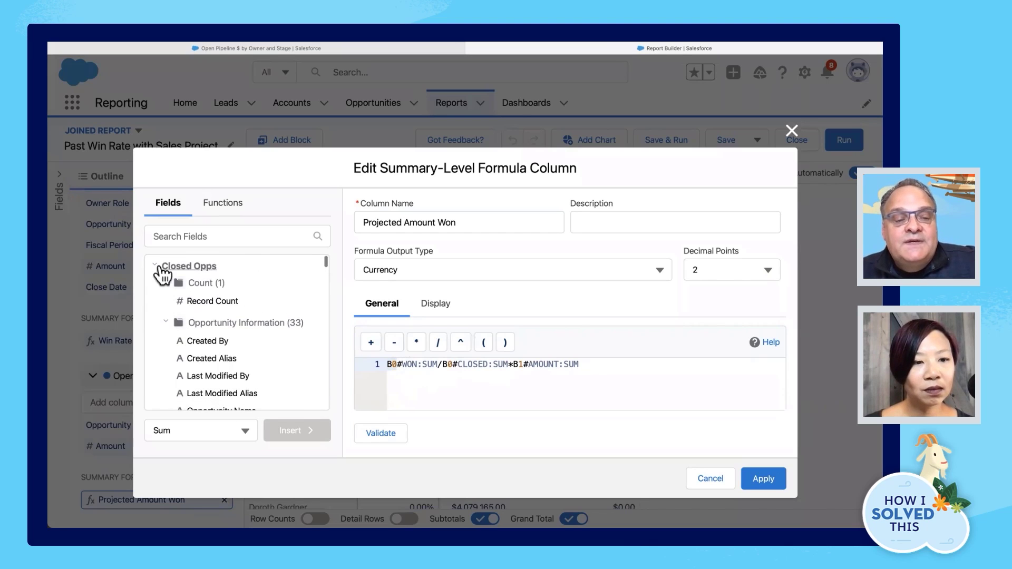
Locate the Amount field under the Open Pipeline block and highlight the part of the formula that multiplies by the amount sum
click(155, 266)
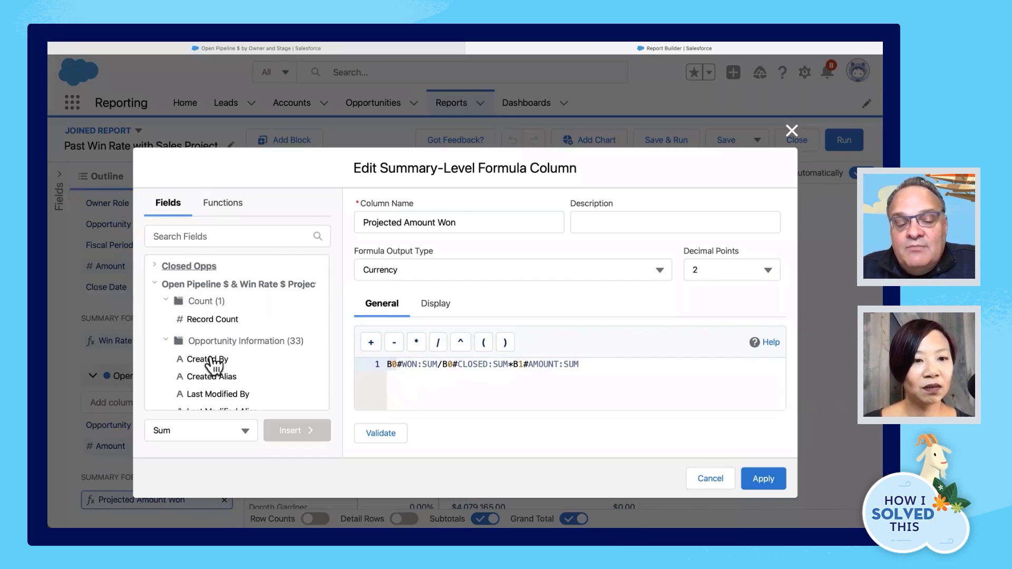
scroll(208, 377, down, 3)
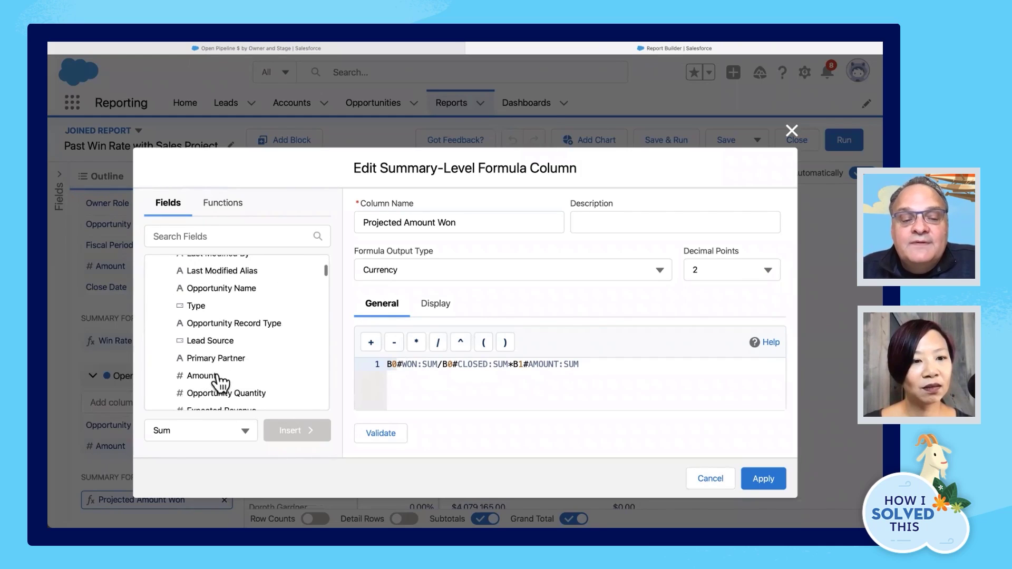
click(210, 376)
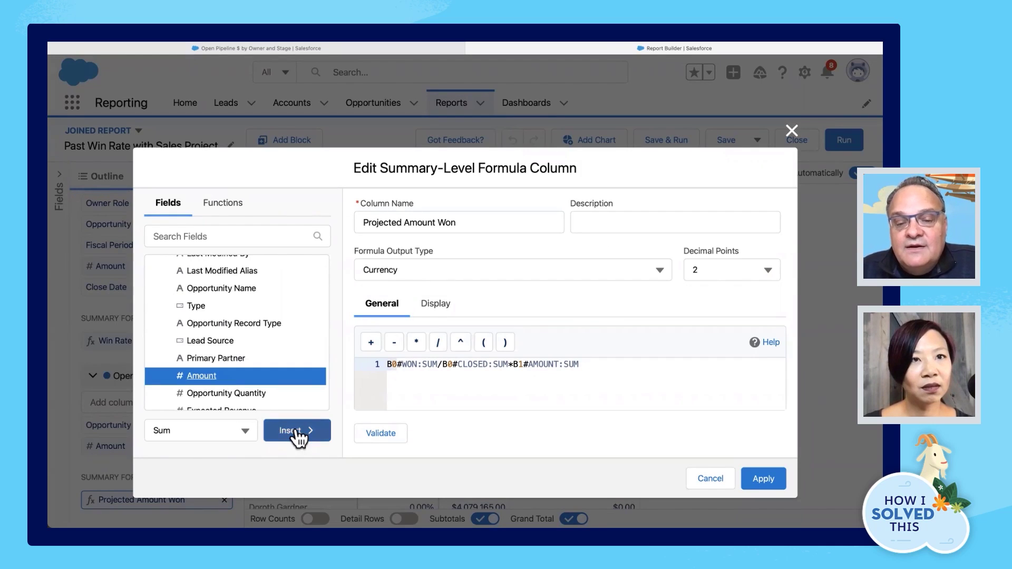
click(513, 366)
drag(524, 365, 600, 365)
shift+click(514, 365)
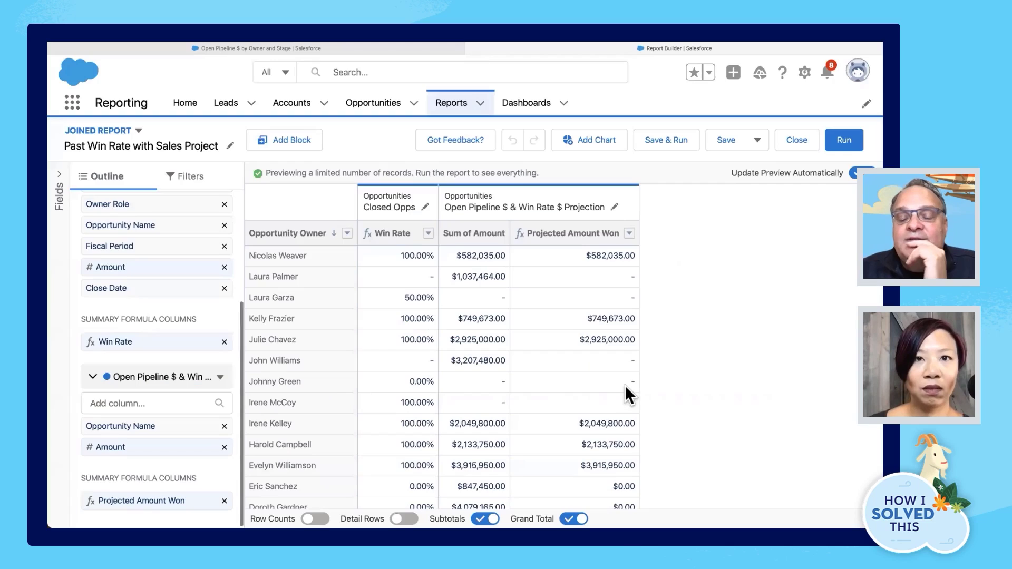
Close the formula editor without applying changes and run the Past Win Rate with Sales Project report
click(792, 131)
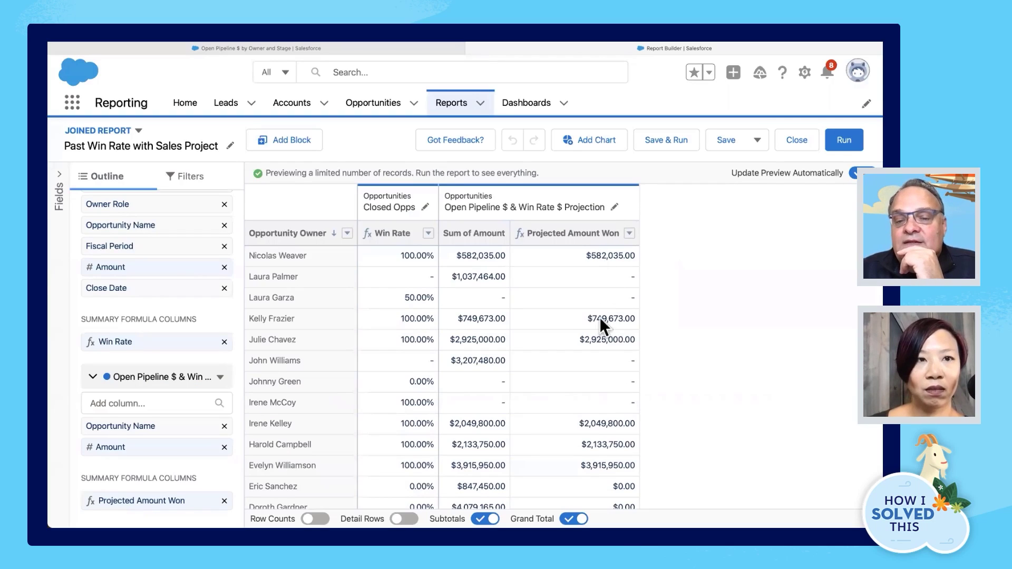
click(850, 141)
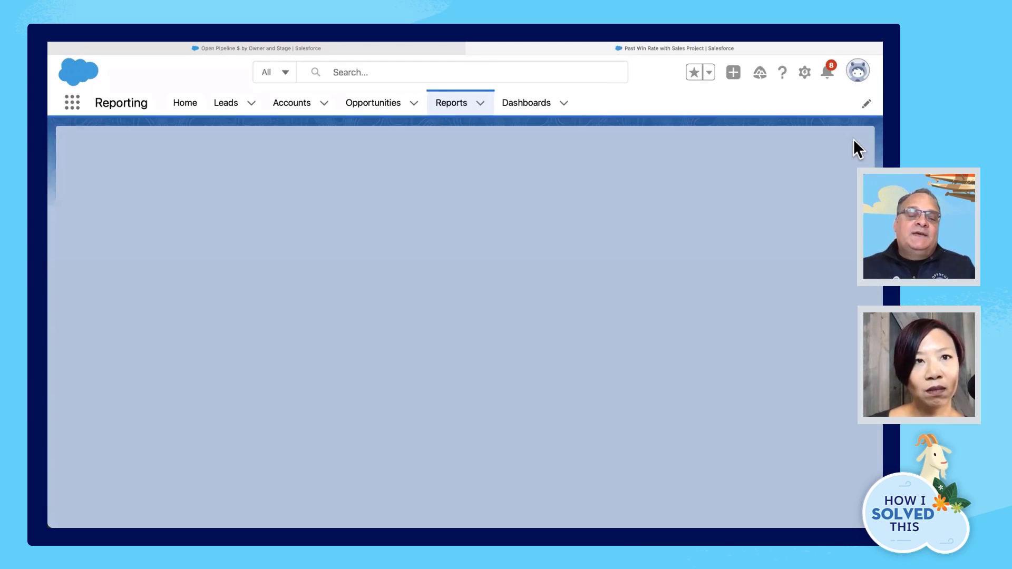